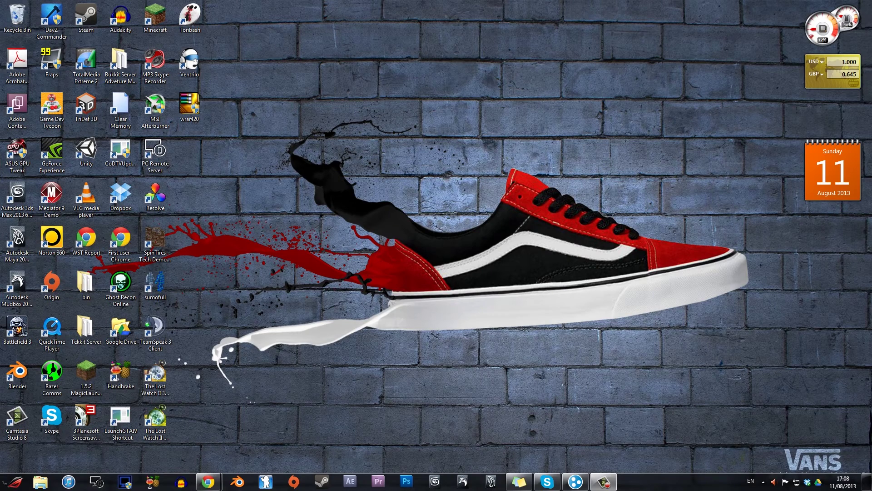
Restore the Chrome window showing the LogMeIn Hamachi download page.
left_click(208, 481)
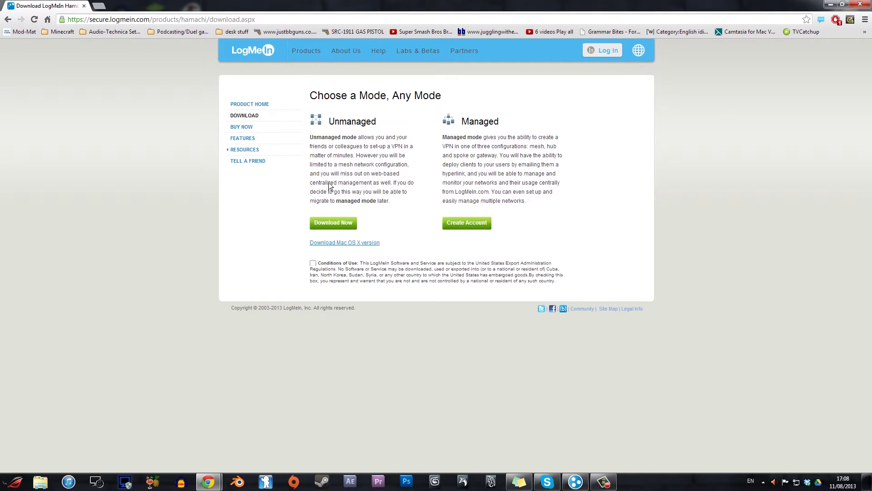
Highlight the page's web address and the Unmanaged mode heading.
left_click_drag(255, 20, 67, 21)
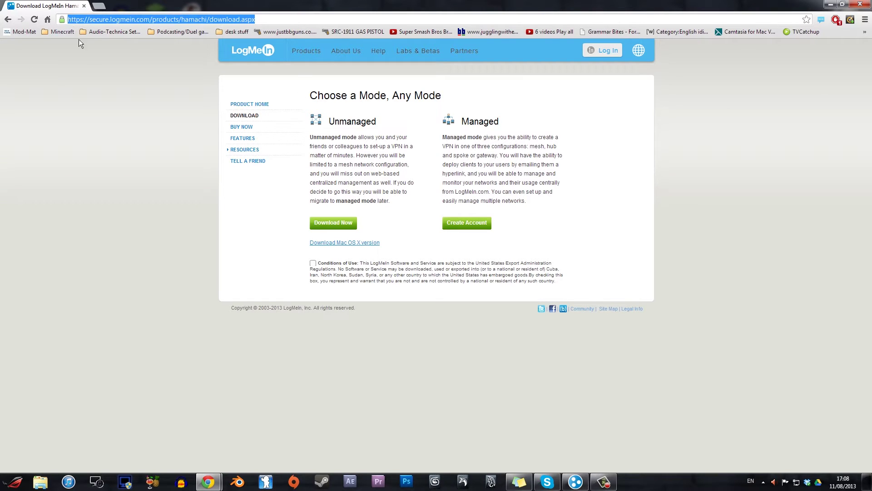
left_click(188, 171)
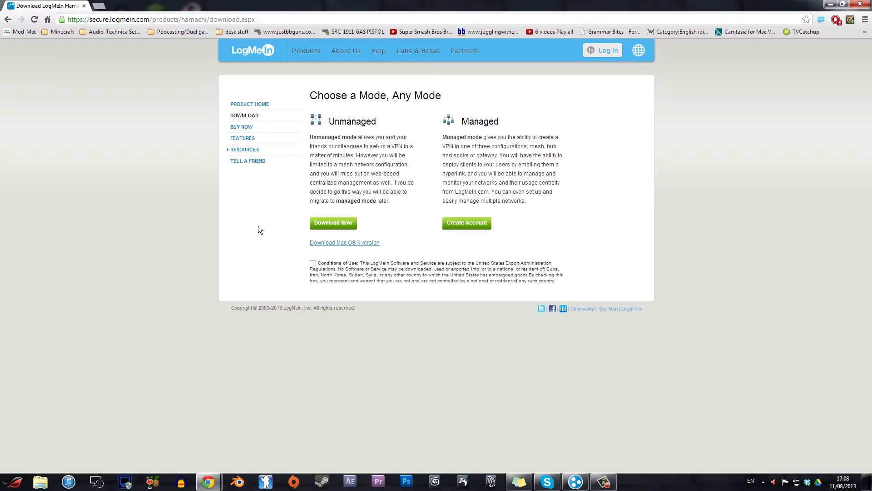
left_click_drag(316, 119, 386, 125)
left_click_drag(329, 121, 393, 127)
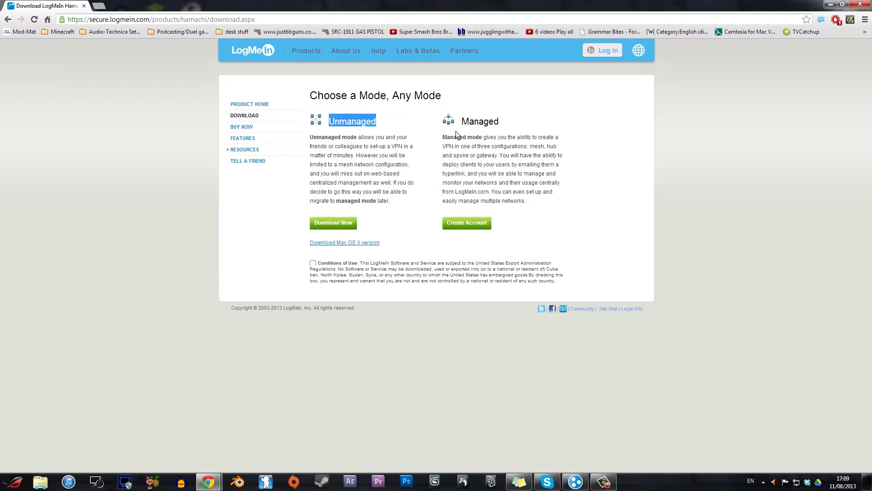
left_click(363, 139)
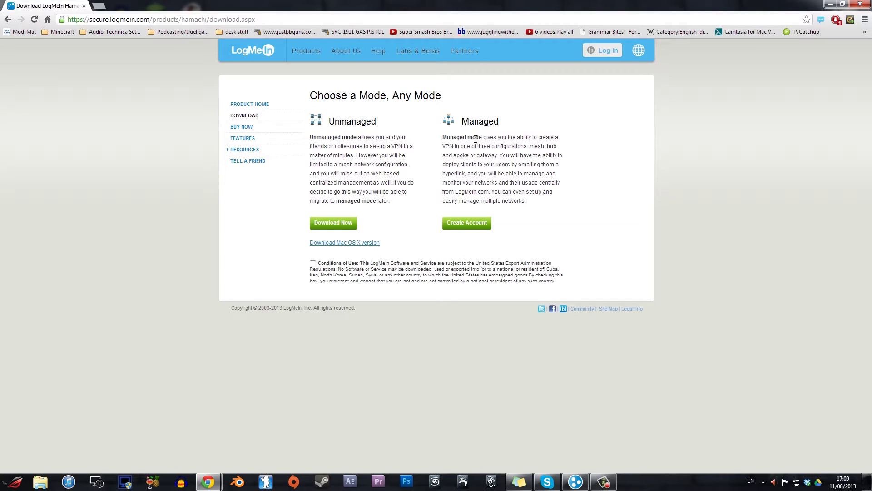
Review the Managed mode heading and description, then minimize Chrome to the desktop.
double_click(473, 123)
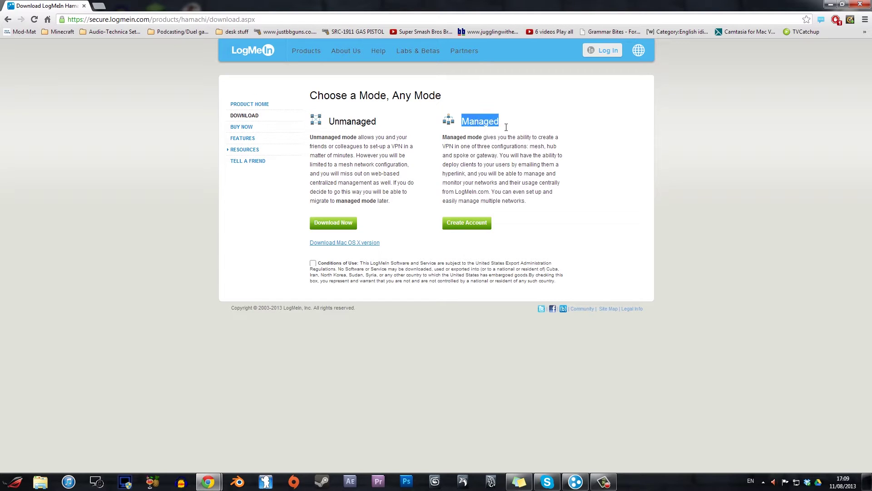
left_click(484, 175)
left_click_drag(462, 152, 488, 156)
left_click(489, 167)
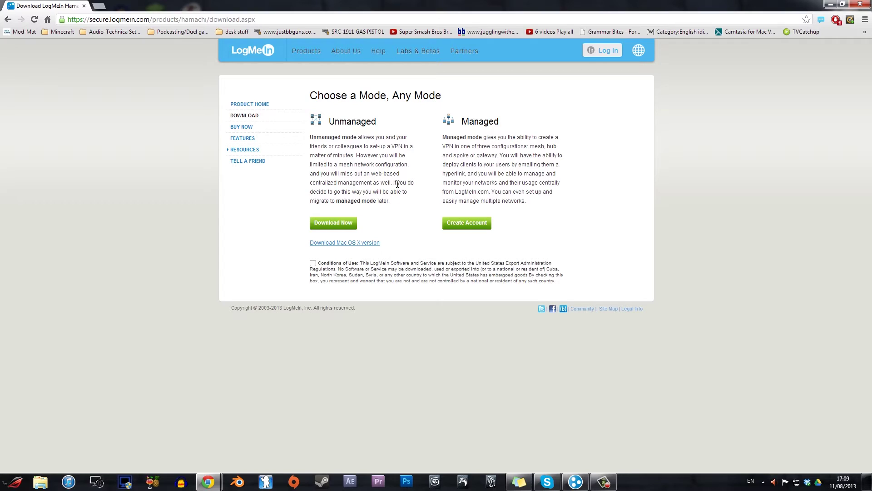
left_click_drag(471, 146, 499, 179)
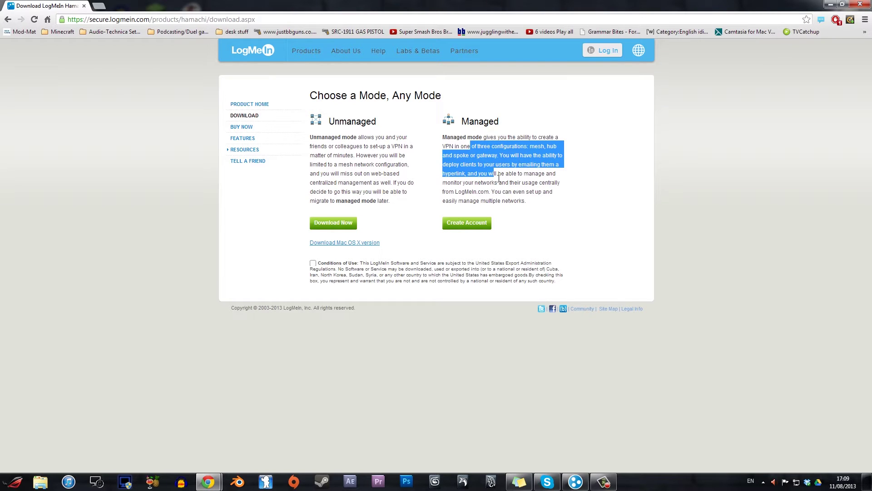
left_click(499, 179)
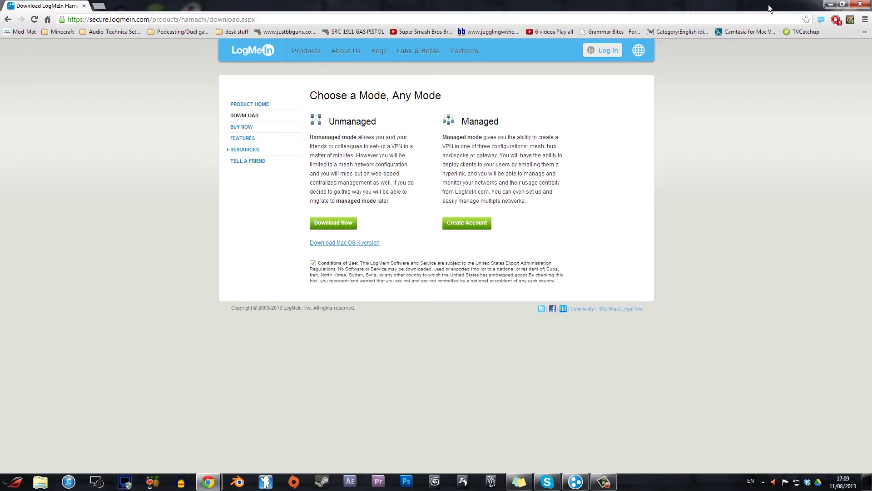
left_click(831, 4)
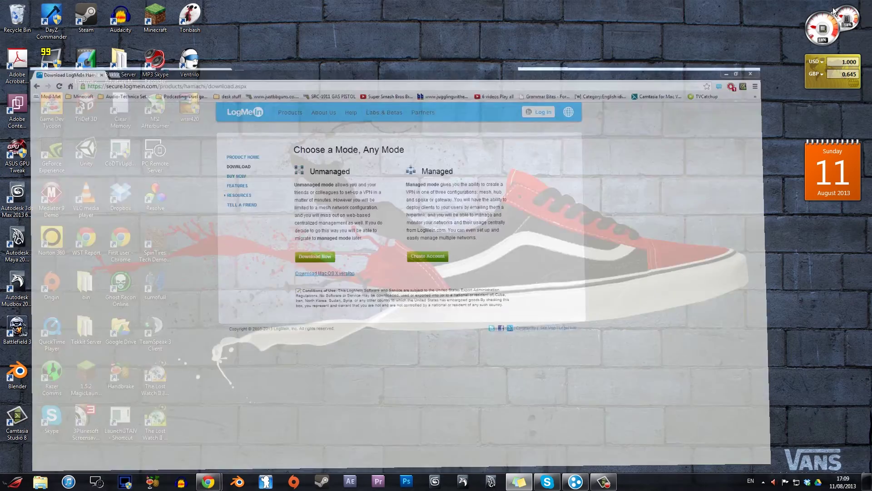
Open the Hamachi client and power it on, listing five networks from Beebadi to madfrankie.biz.
left_click(576, 481)
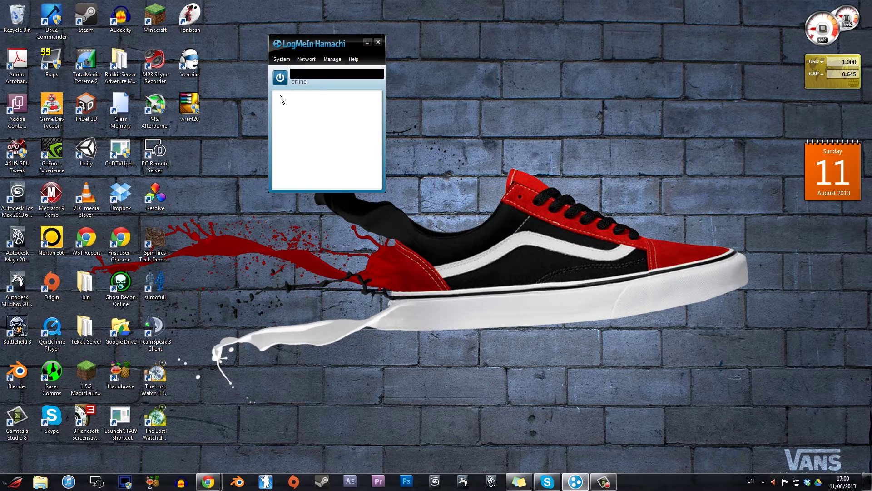
left_click(284, 81)
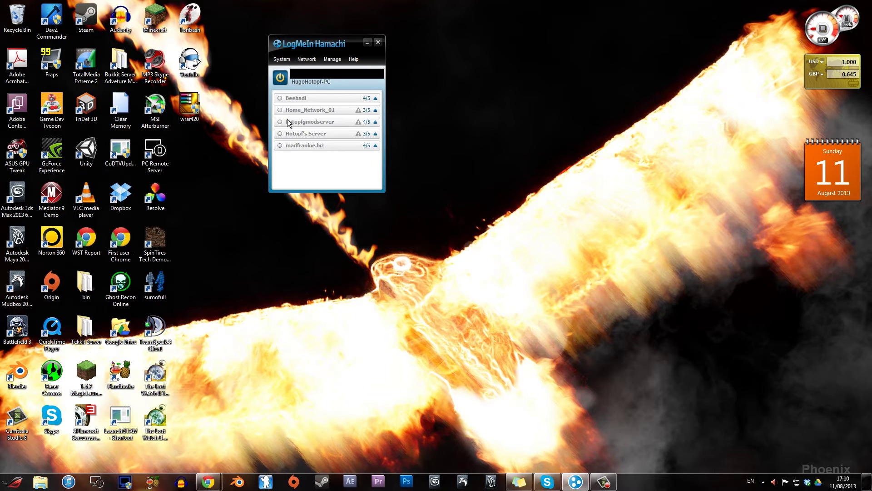
mouse_move(285, 151)
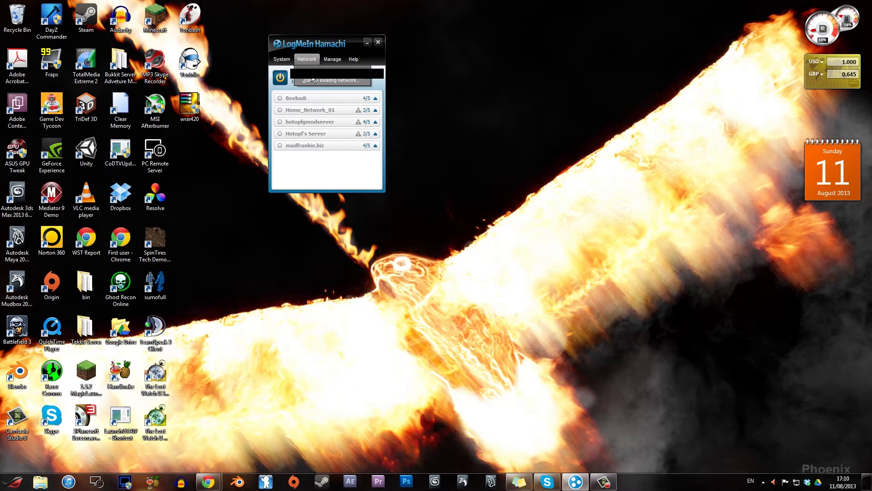
Start a new network, entering its network ID and a password.
left_click(308, 59)
left_click(314, 81)
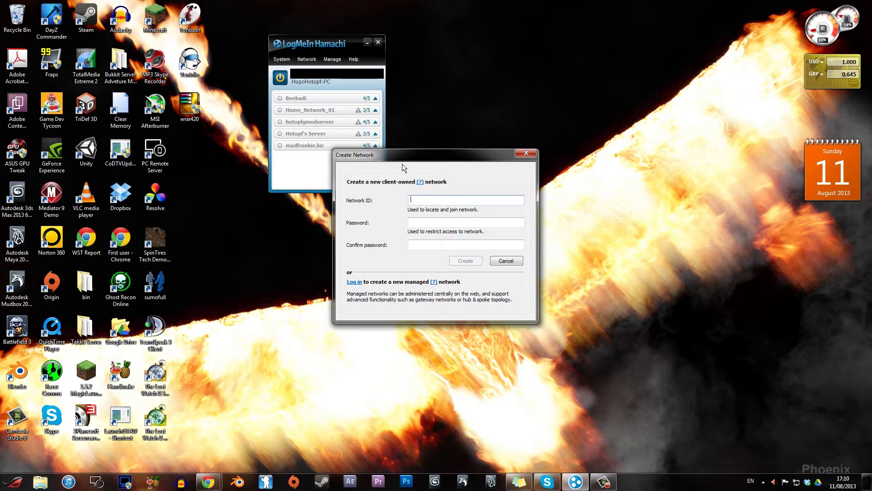
left_click_drag(402, 164, 469, 128)
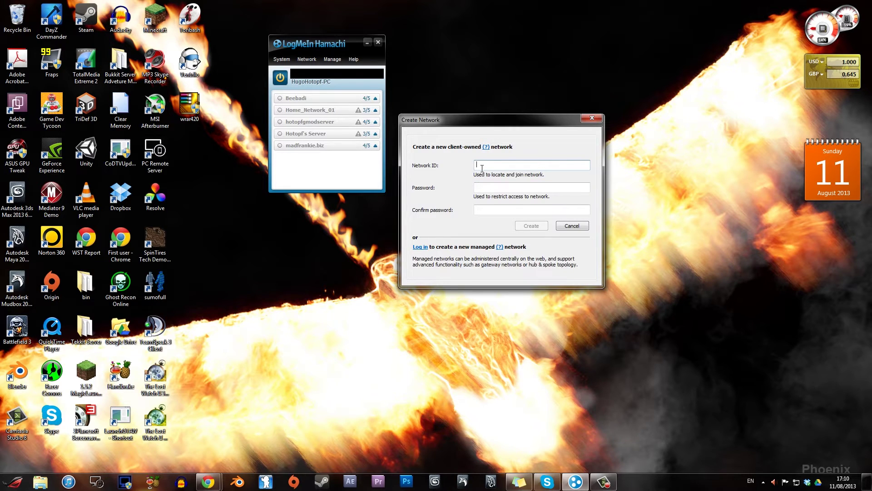
type("tutorial_1")
key("Tab")
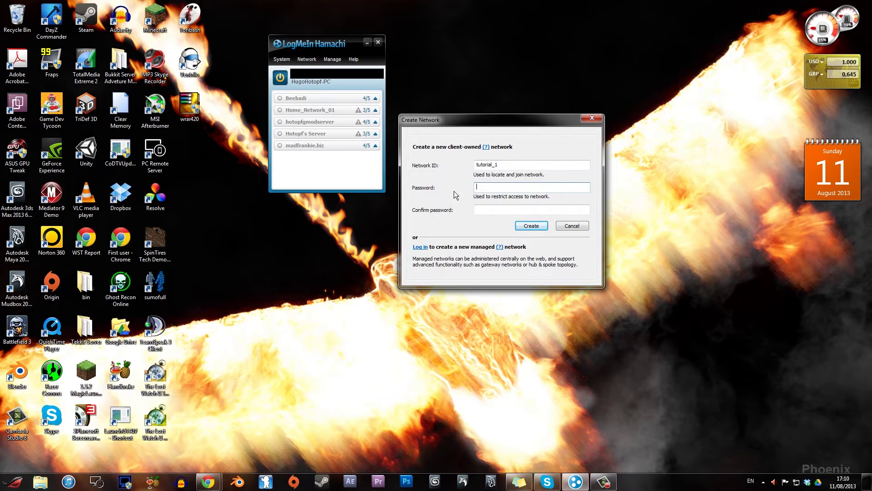
type("••••••••")
Confirm the password, fix the taken ID to tutorial_98, and create the network.
left_click(531, 226)
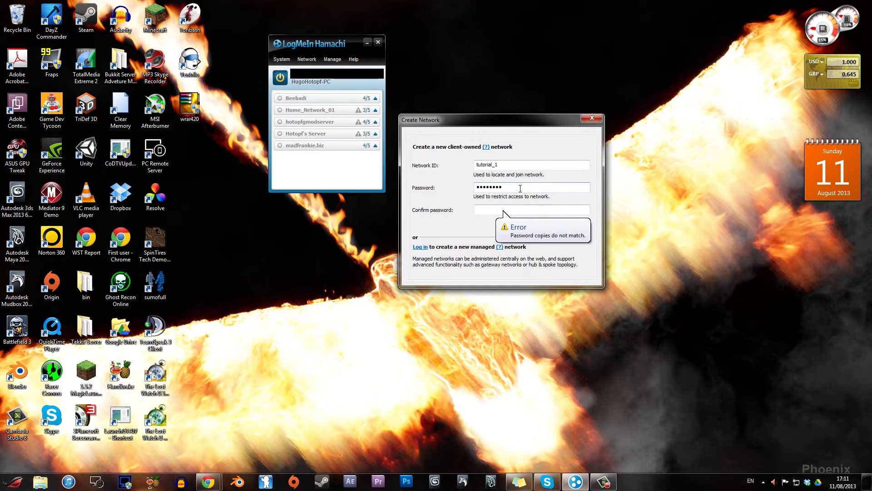
key("Tab")
type("••••••••")
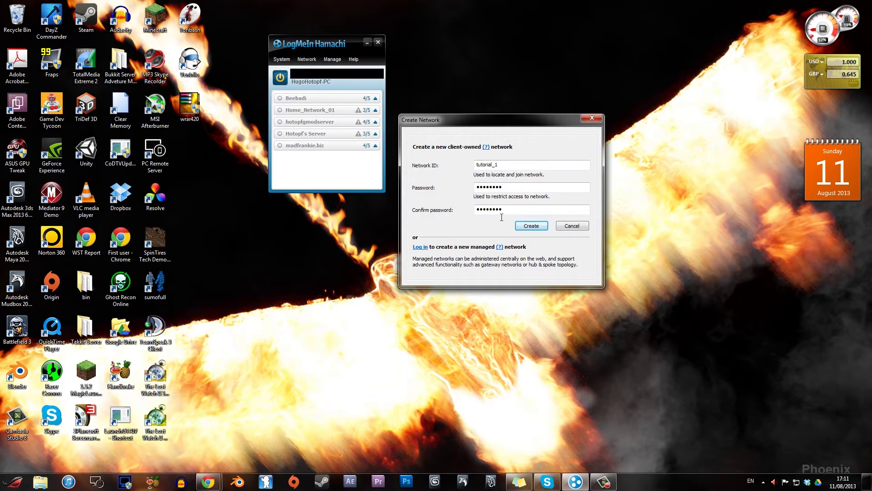
left_click(527, 230)
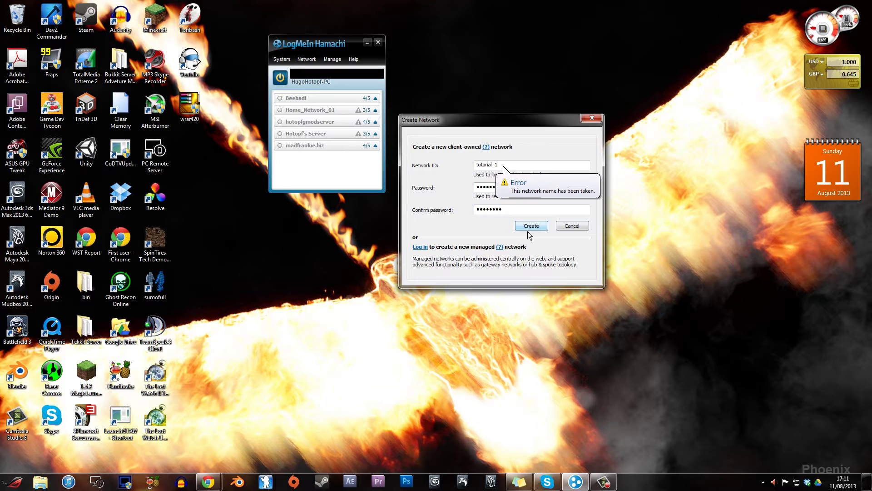
left_click(502, 165)
key("BackSpace")
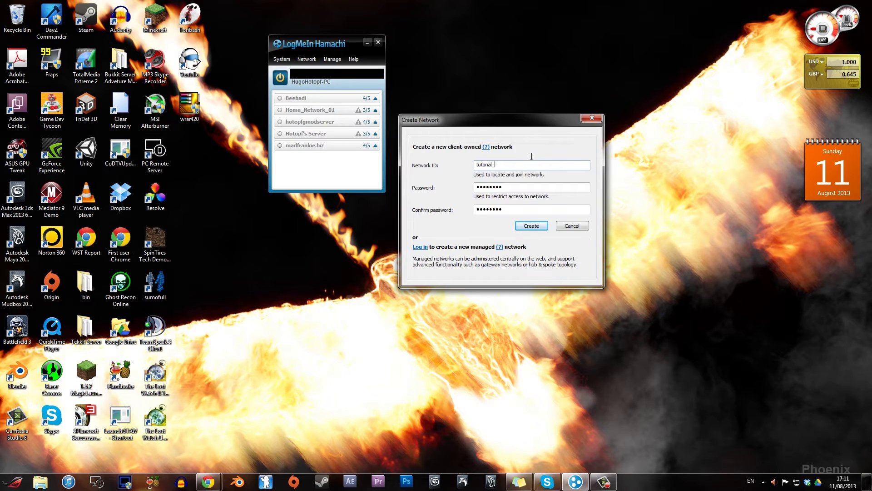
left_click(532, 227)
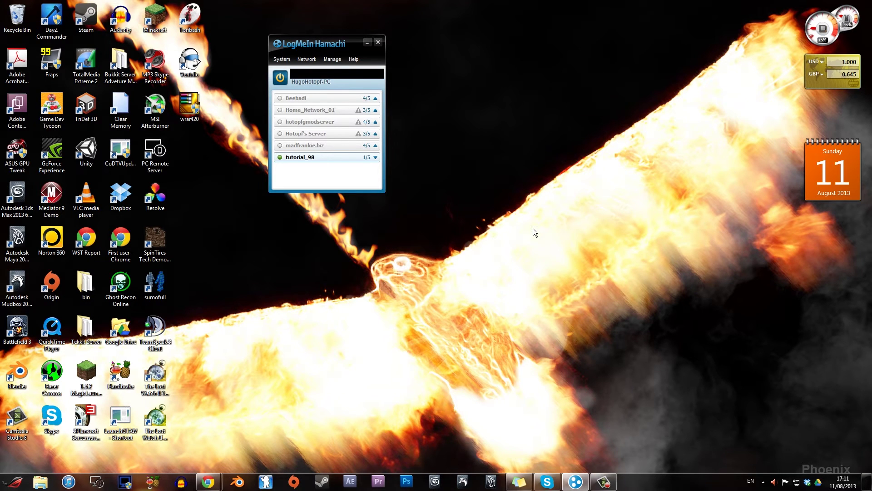
Open a new blank sticky note and dismiss the network info popup.
mouse_move(300, 146)
key("ctrl+n")
left_click_drag(377, 185, 508, 109)
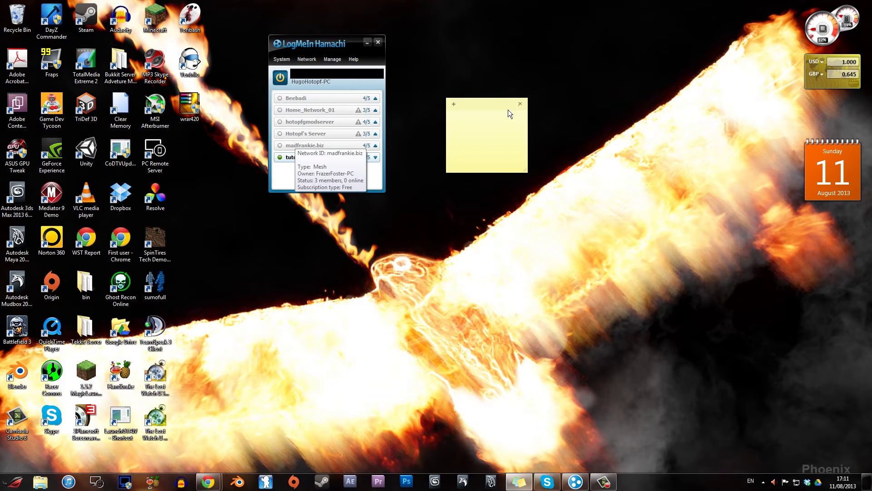
left_click(291, 185)
Write the network ID tutorial_98 and its password in the note, then move it top-left.
left_click(504, 137)
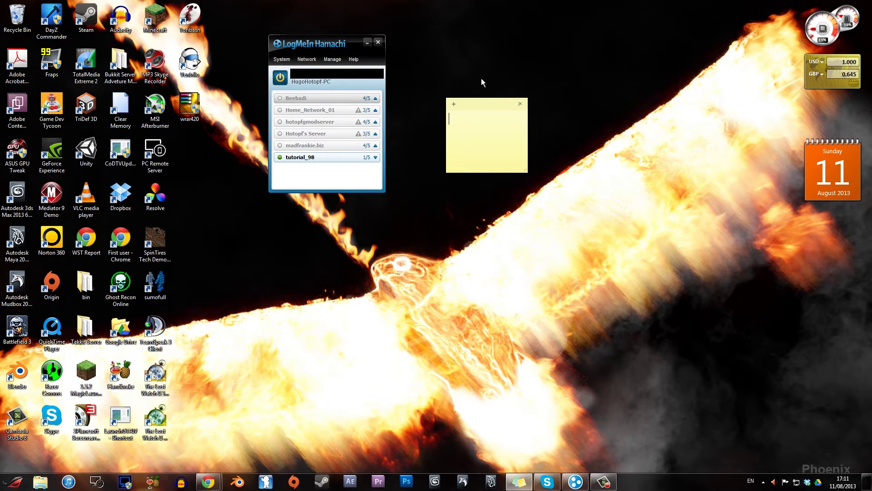
type("id: ")
type("tut")
type("ir")
key("BackSpace")
key("BackSpace")
type("orial_98 pass: tutorial")
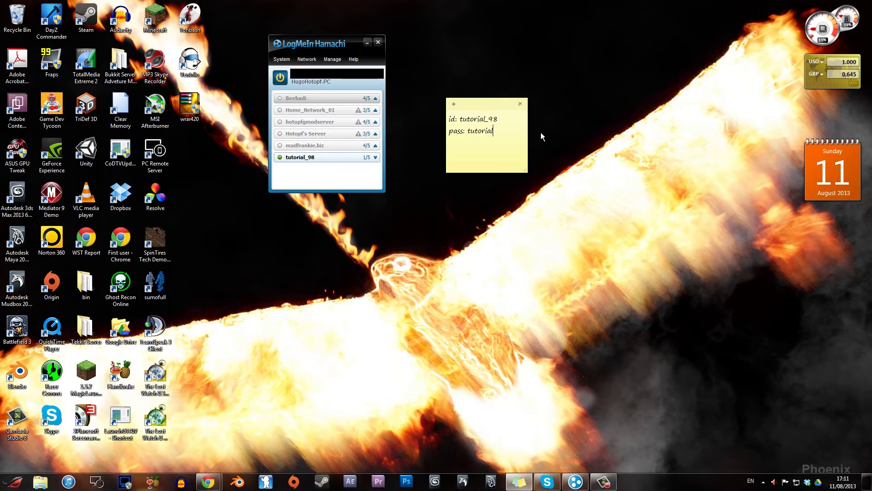
left_click_drag(489, 111, 50, 17)
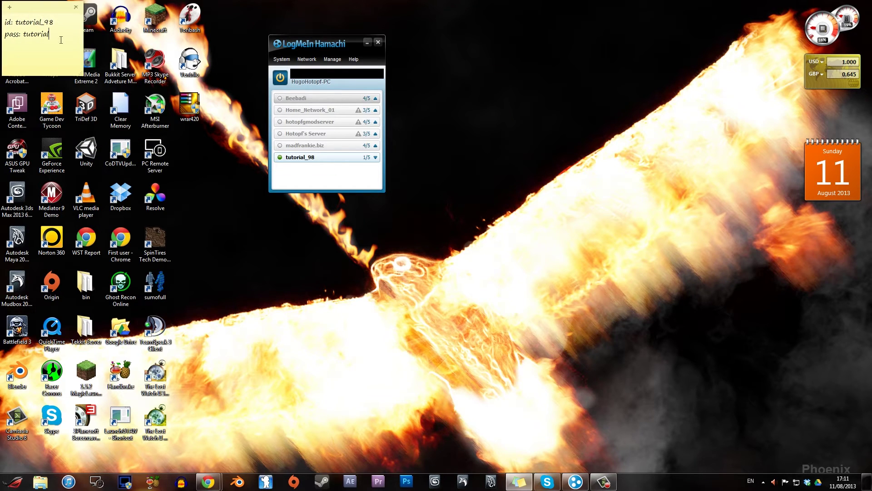
mouse_move(285, 127)
mouse_move(284, 164)
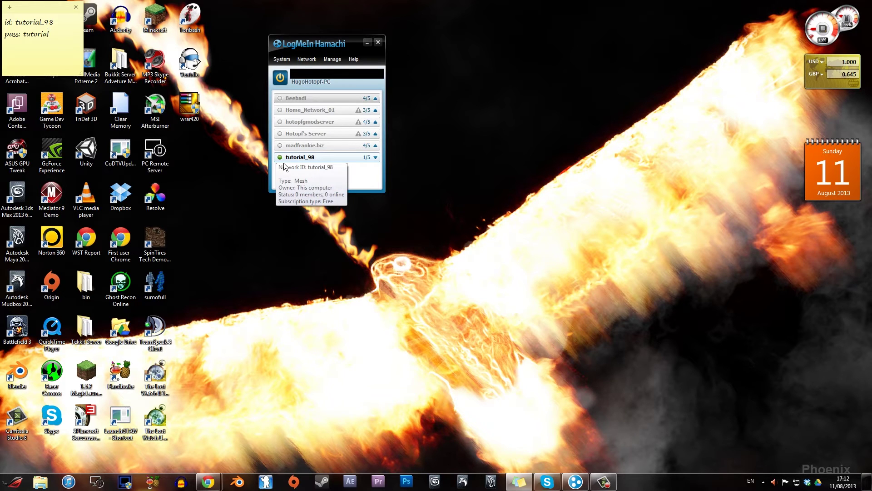
left_click(285, 125)
left_click(376, 123)
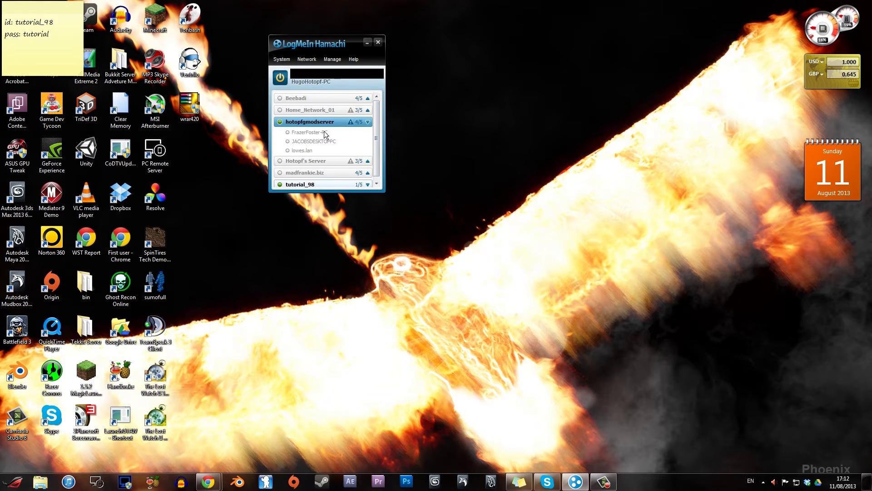
mouse_move(326, 132)
left_click(368, 122)
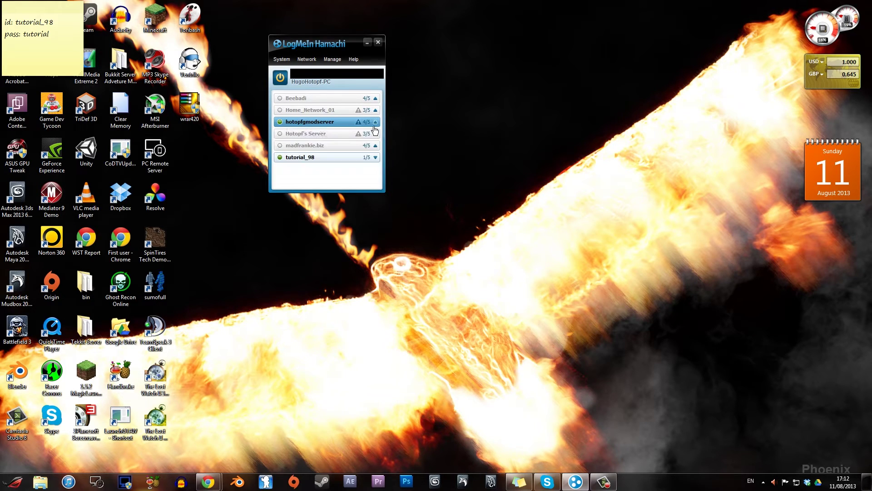
double_click(285, 126)
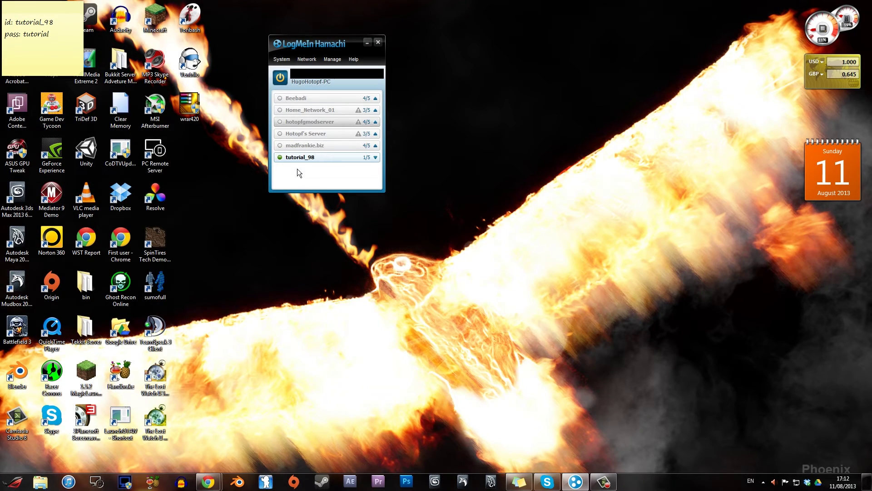
left_click(307, 60)
left_click(312, 83)
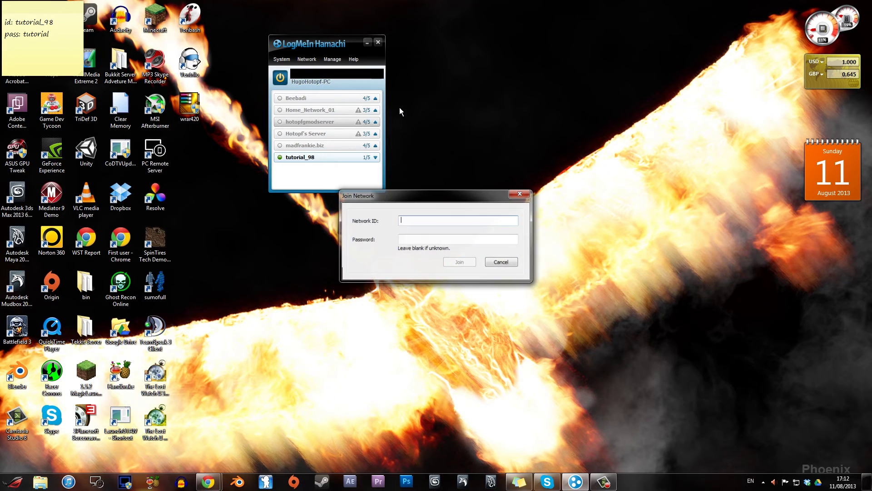
left_click_drag(417, 194, 480, 87)
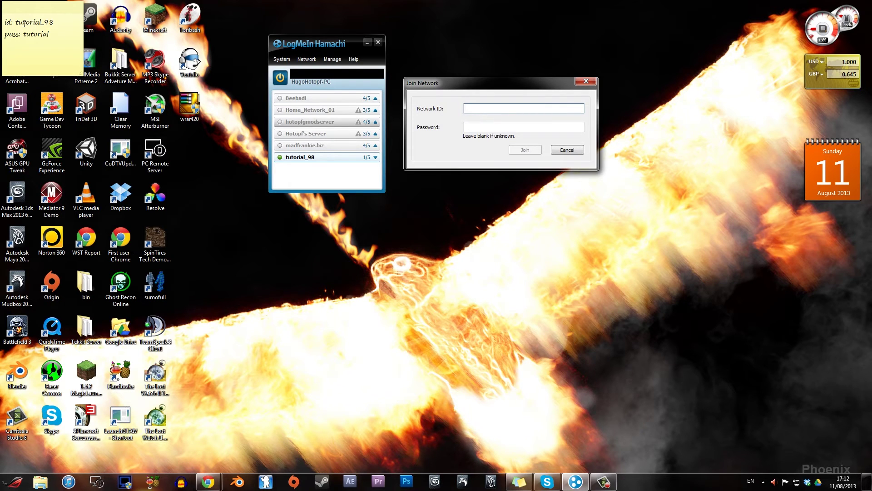
left_click(62, 30)
mouse_move(20, 25)
left_mouse_down()
mouse_move(55, 26)
mouse_move(20, 29)
left_mouse_up()
key("ctrl+c")
left_click(51, 25)
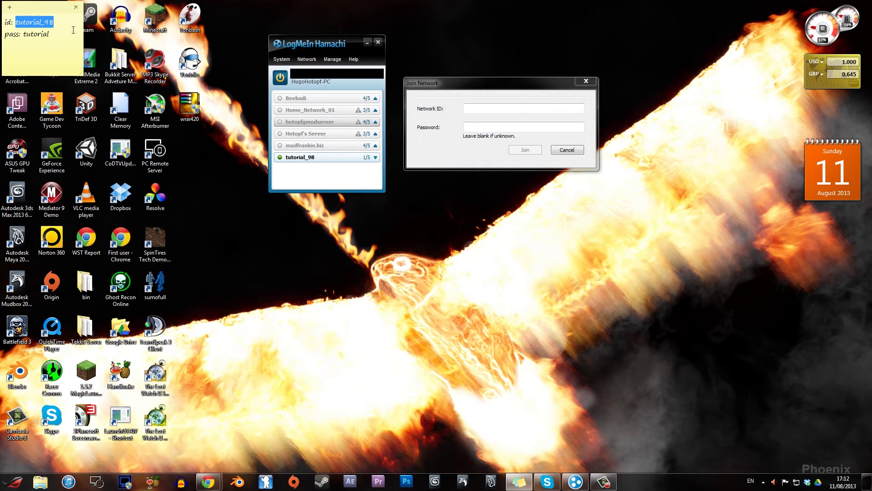
left_click(473, 109)
key("ctrl+v")
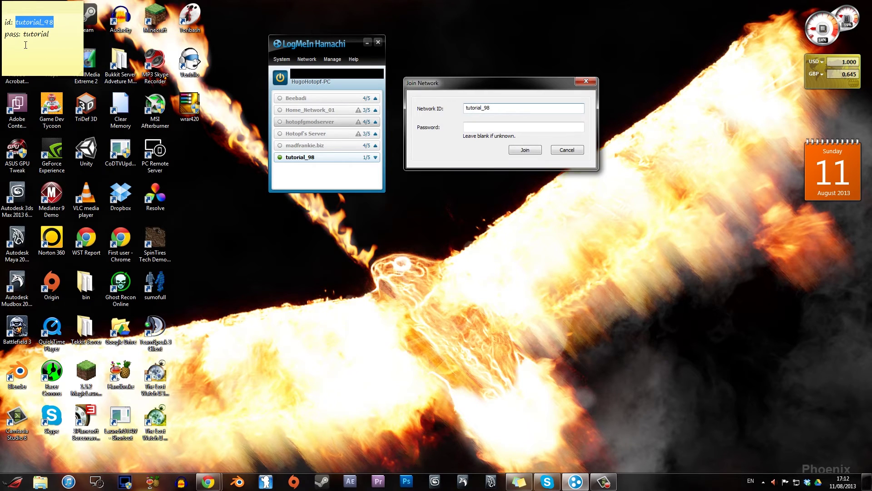
left_click(28, 39)
left_click_drag(24, 36, 51, 37)
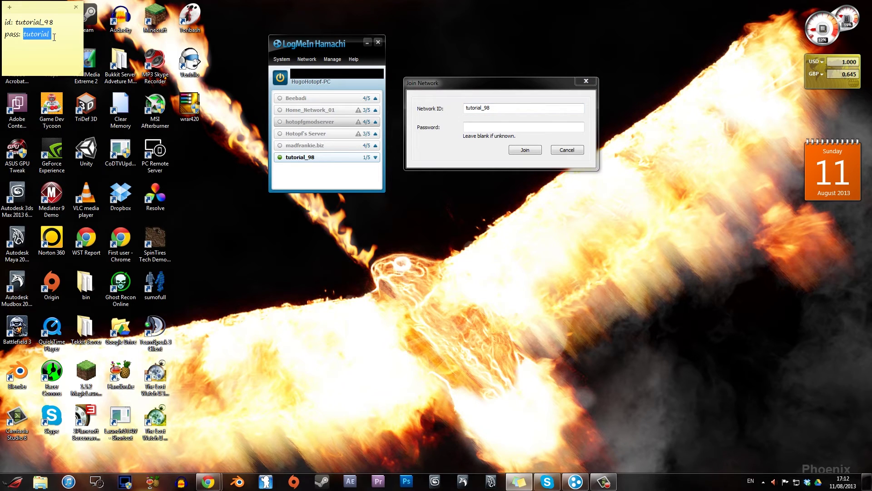
left_click(513, 131)
key("ctrl+v")
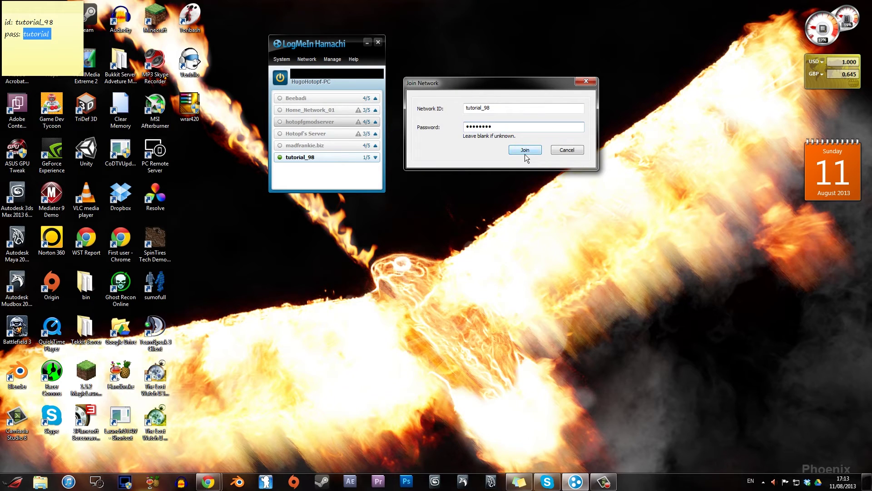
left_click(595, 86)
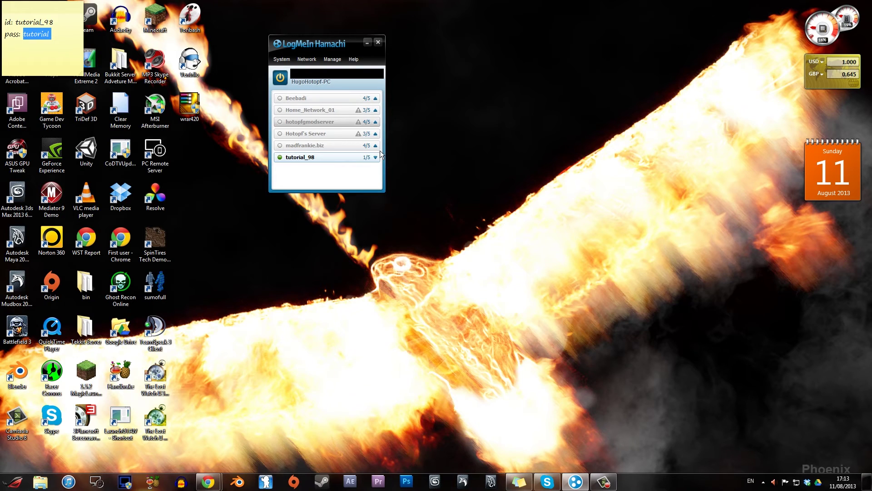
Expand and collapse the hotopfgmodserver member list.
double_click(287, 123)
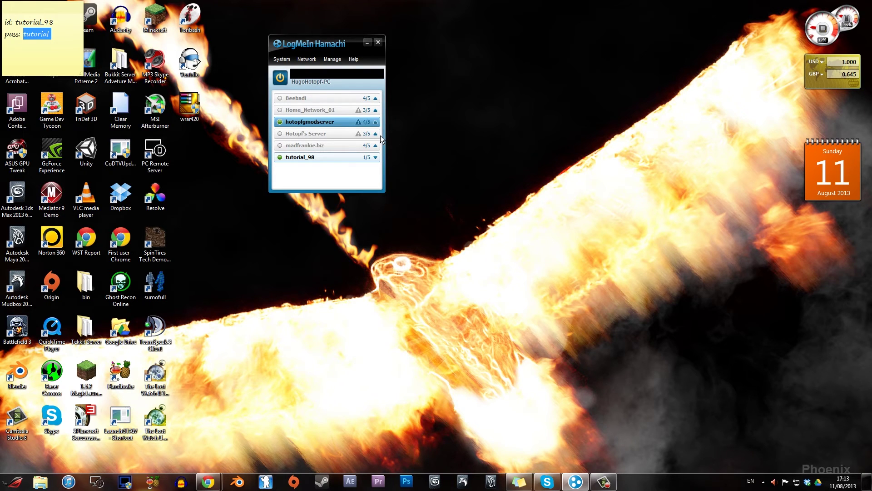
left_click(379, 127)
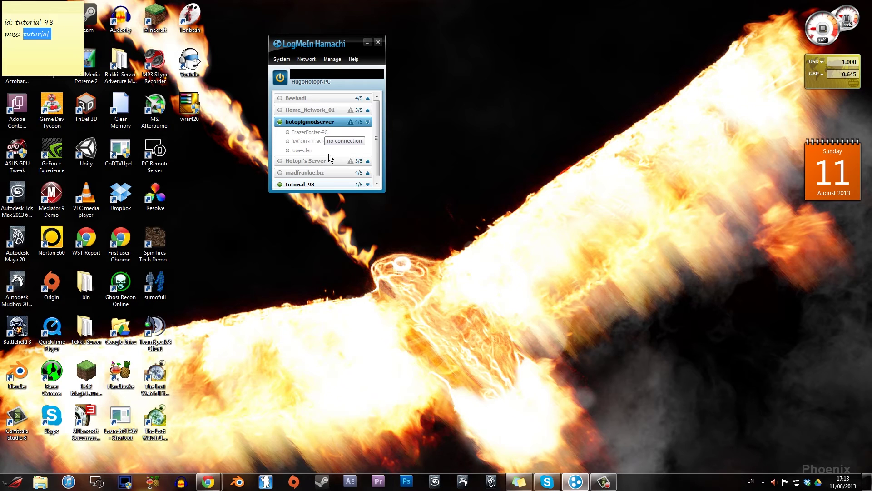
left_click(368, 122)
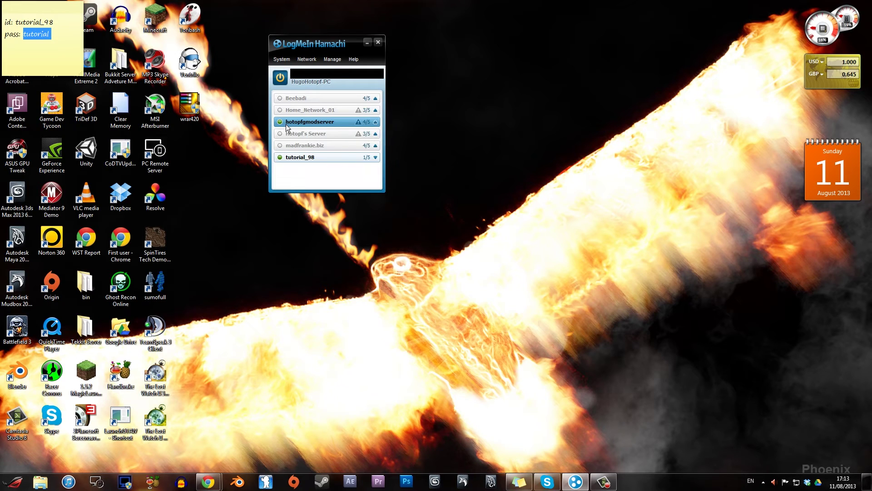
Take tutorial_98 offline, then expand and collapse the madfrankie.biz member list.
right_click(285, 162)
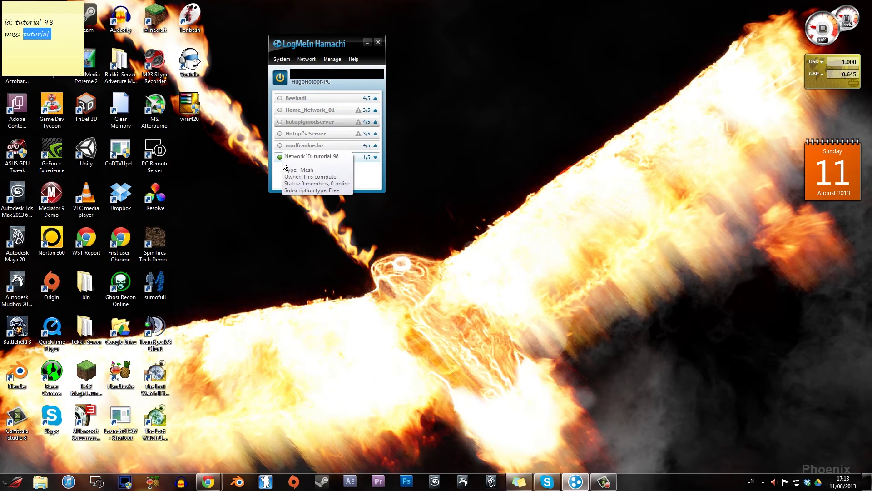
left_click(283, 162)
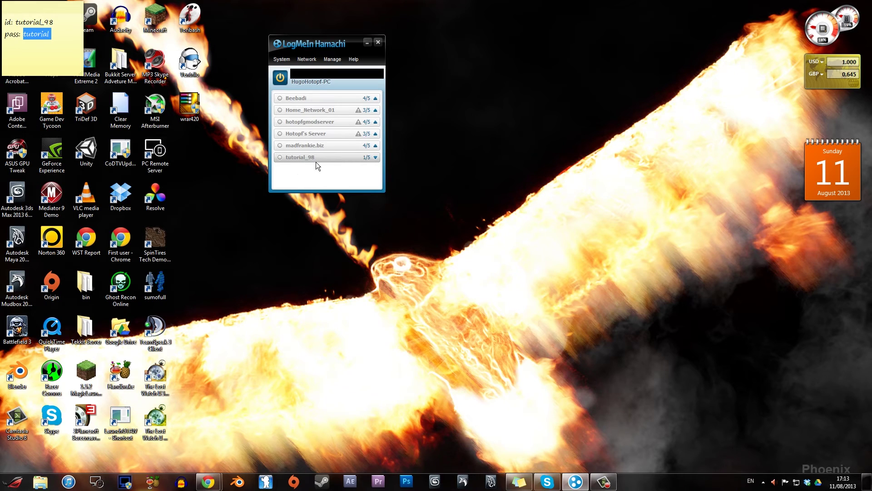
mouse_move(299, 162)
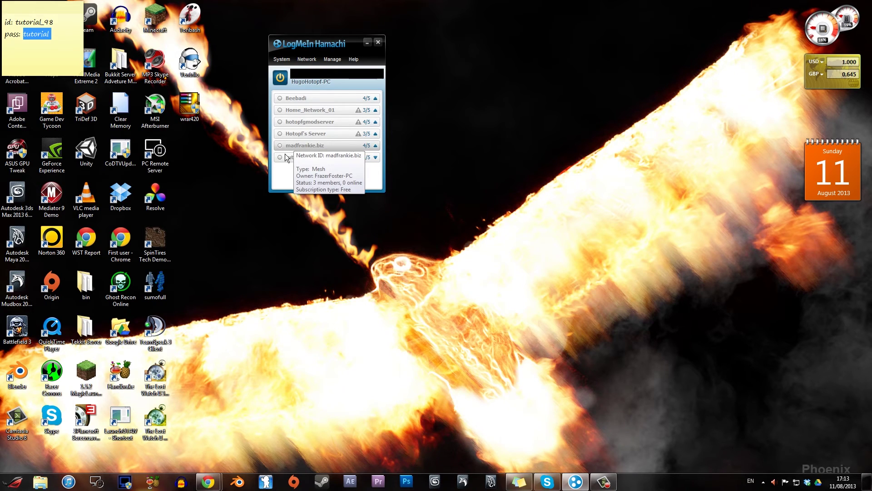
left_click(375, 145)
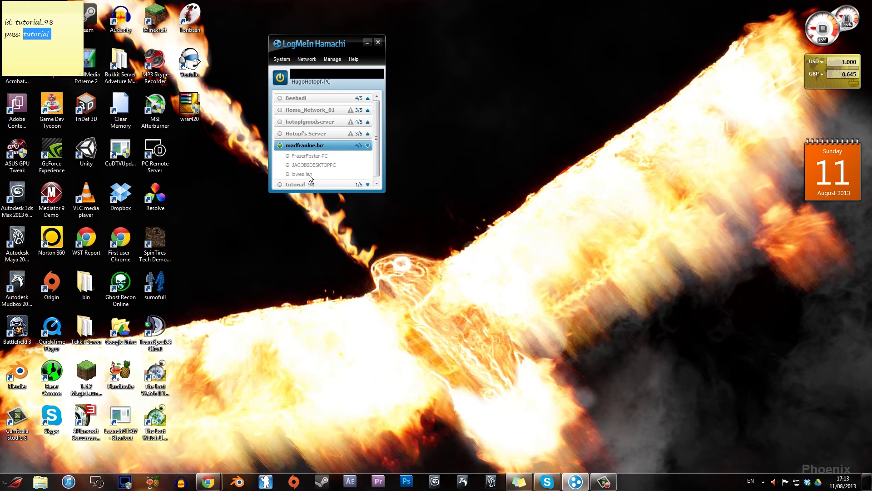
mouse_move(307, 173)
left_click(368, 146)
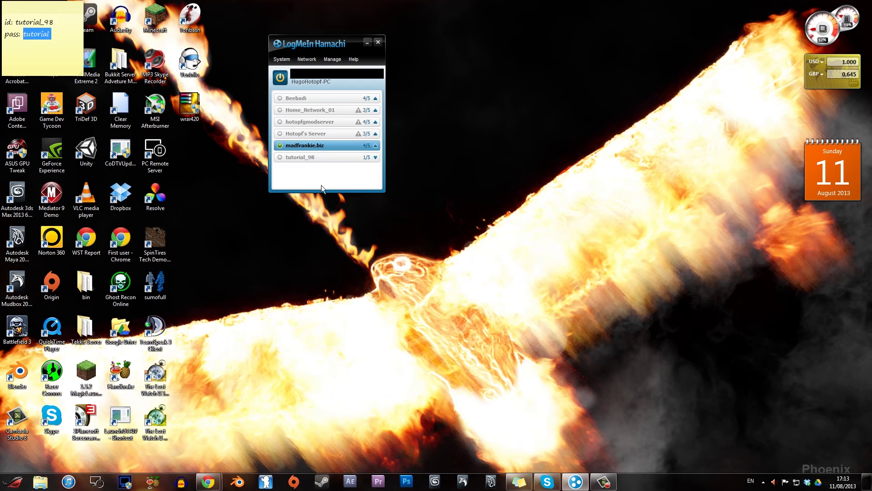